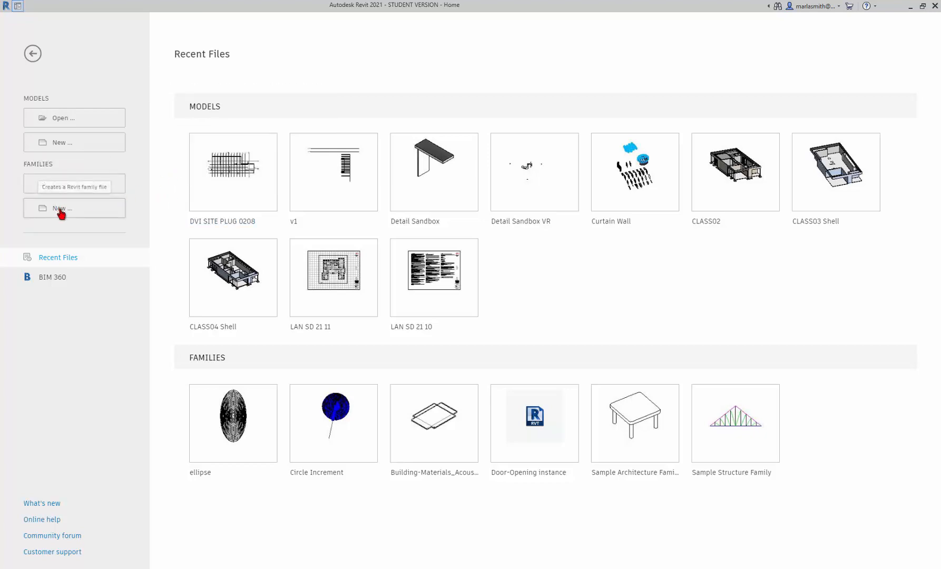
# - Create a new Revit family from the Generic Model.rft template in the English-Imperial folder
pyautogui.click(61, 210)
pyautogui.doubleClick(302, 186)
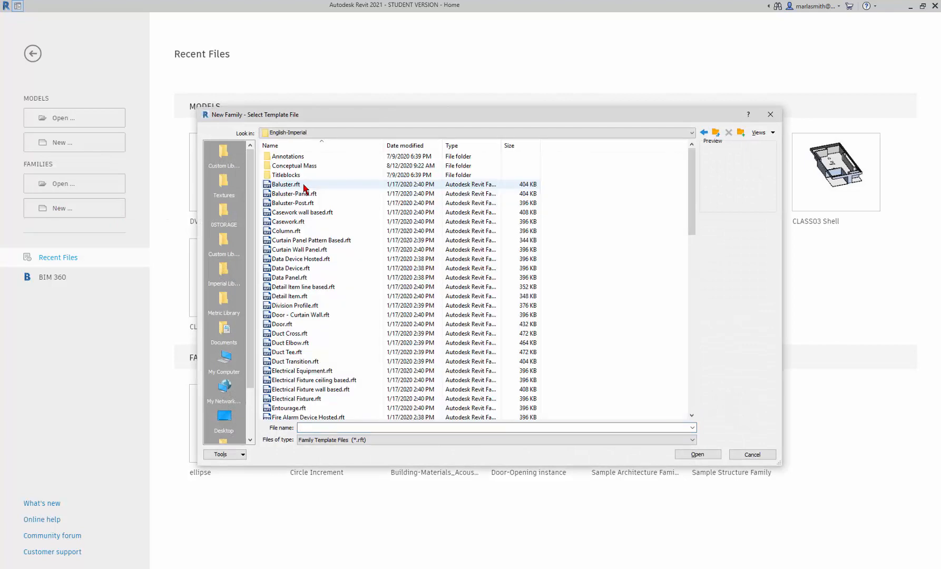
pyautogui.scroll(-4, 299, 390)
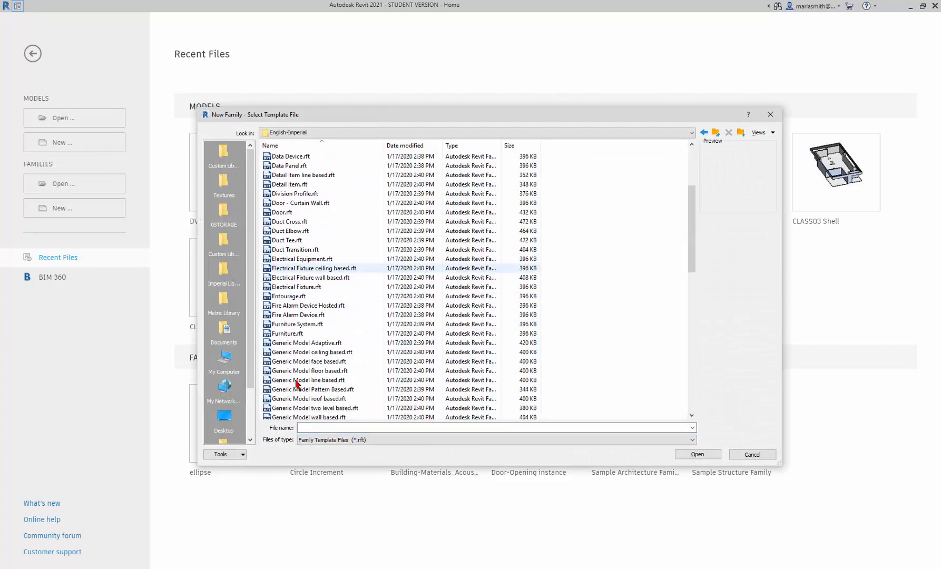
pyautogui.click(304, 344)
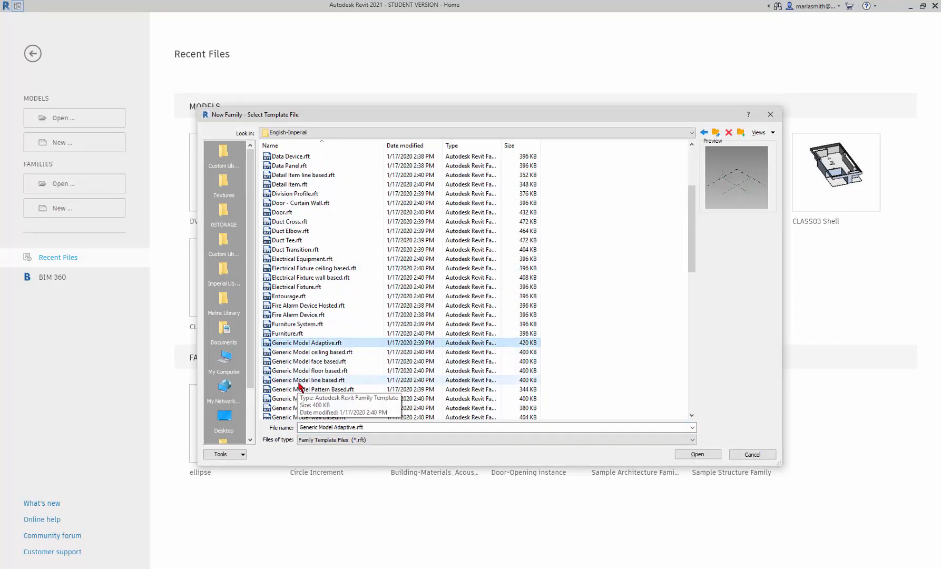
pyautogui.scroll(-2, 300, 388)
pyautogui.click(302, 371)
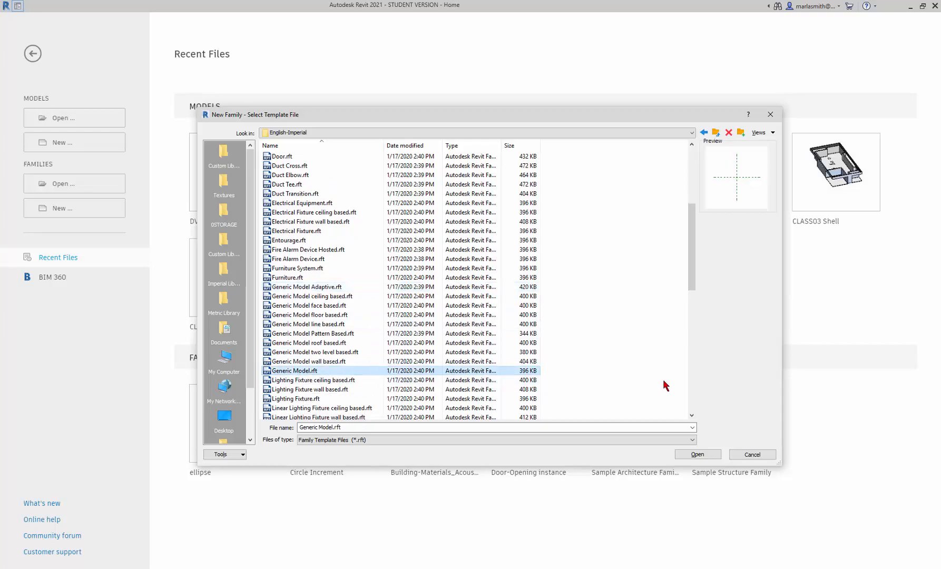
pyautogui.click(708, 454)
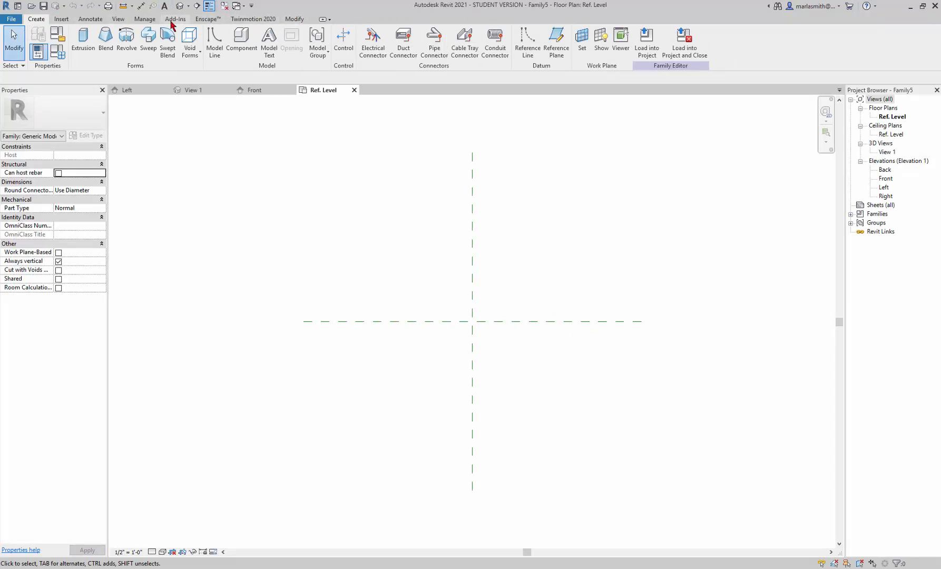
# - Launch Dynamo from the new family and arrange the Dynamo and Revit windows side by side
pyautogui.click(145, 20)
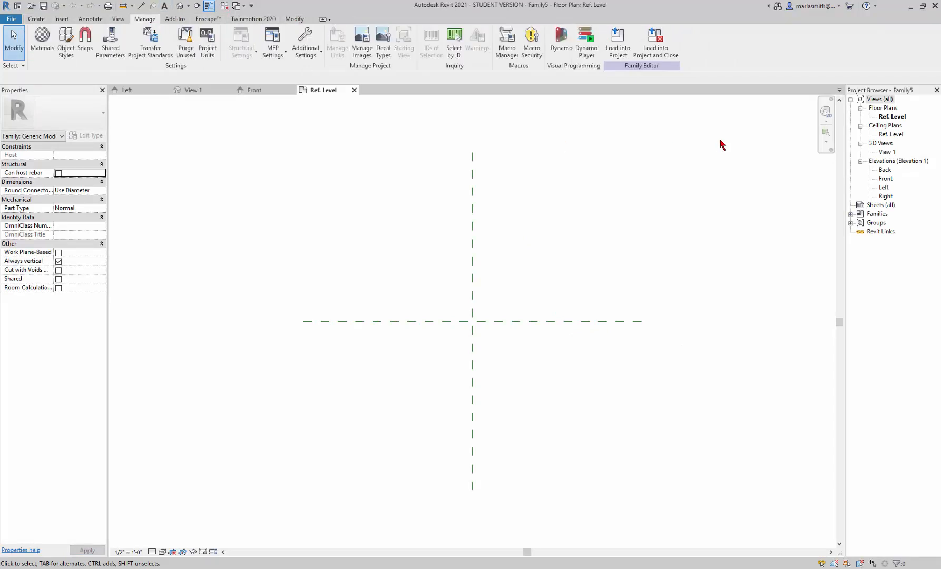
pyautogui.click(564, 43)
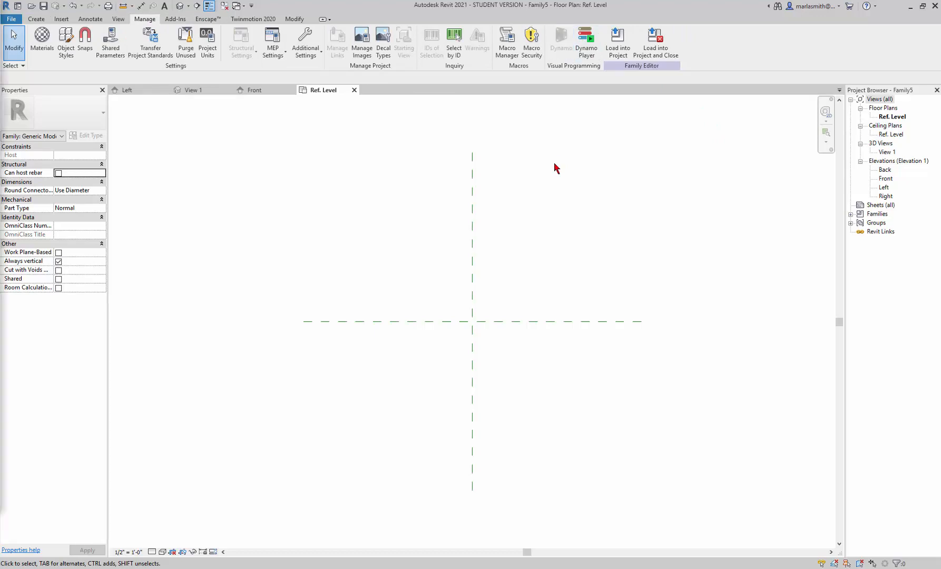
pyautogui.click(923, 6)
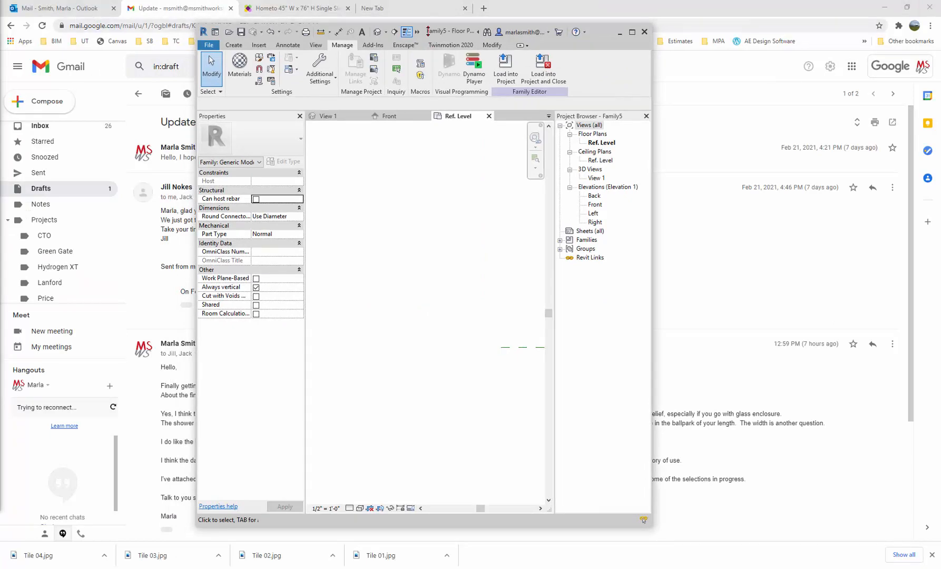
pyautogui.moveTo(464, 33); pyautogui.dragTo(751, 20)
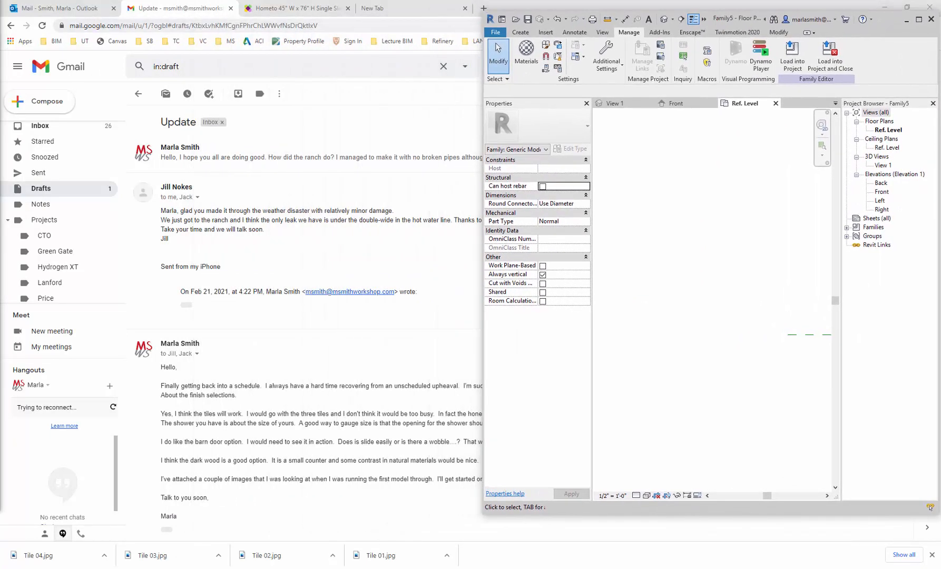
pyautogui.moveTo(0, 4); pyautogui.dragTo(57, 13)
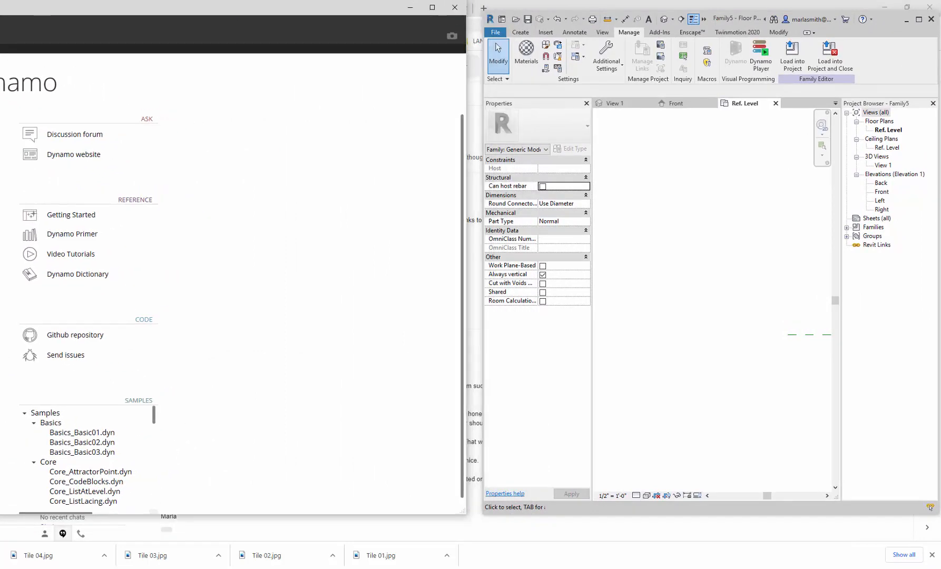
pyautogui.moveTo(0, 195); pyautogui.dragTo(7, 195)
pyautogui.moveTo(483, 312); pyautogui.dragTo(466, 314)
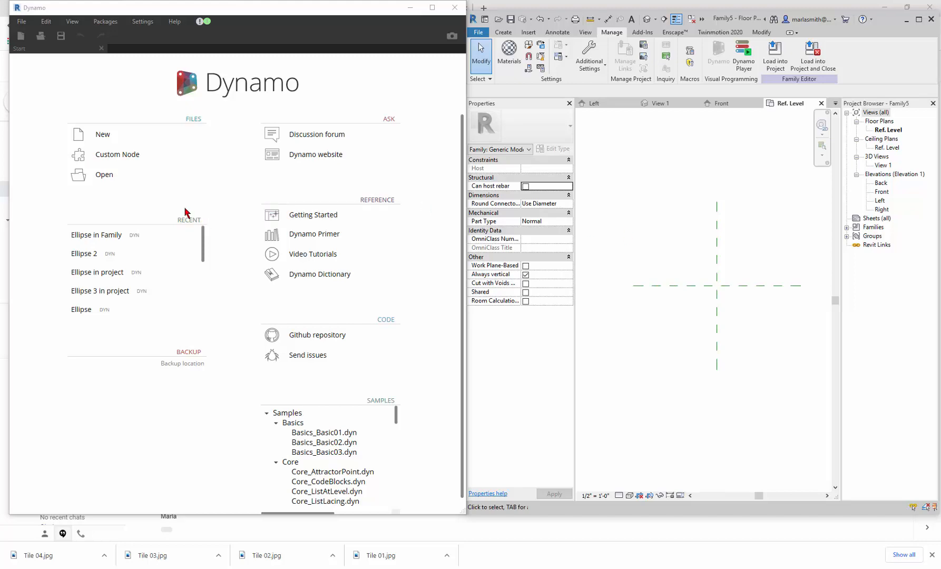
# - Open the recent Dynamo graph "Ellipse in Family"
pyautogui.click(111, 238)
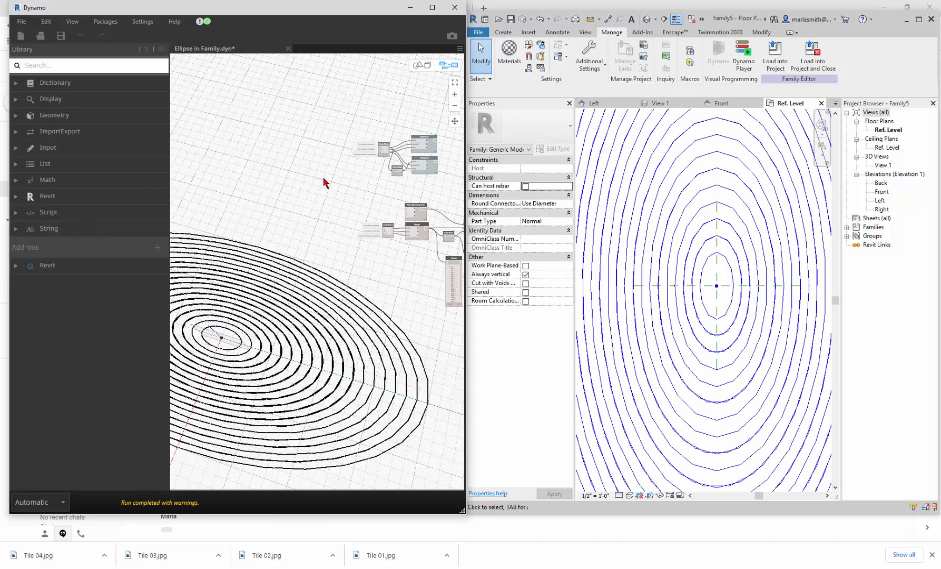
pyautogui.scroll(-4, 271, 171)
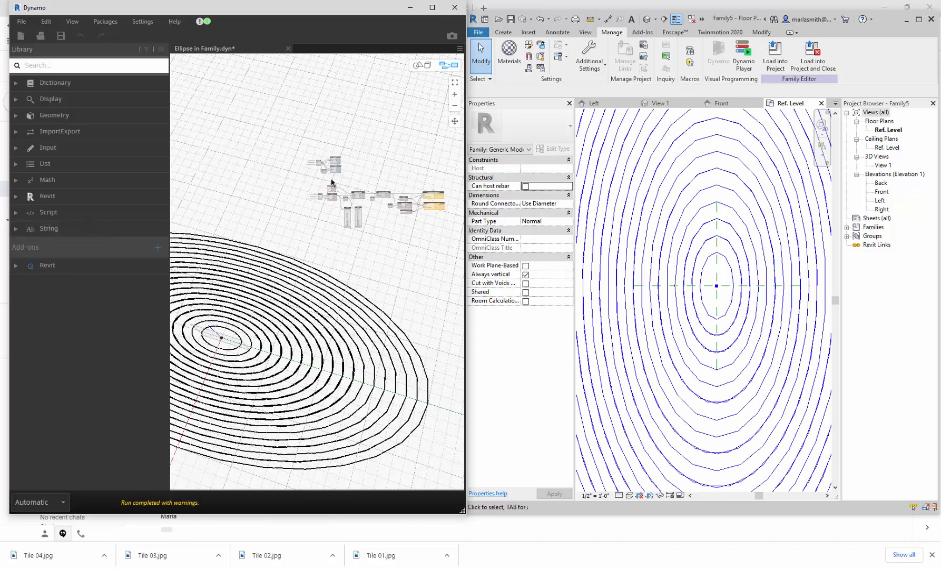
pyautogui.scroll(5, 352, 197)
pyautogui.scroll(4, 285, 182)
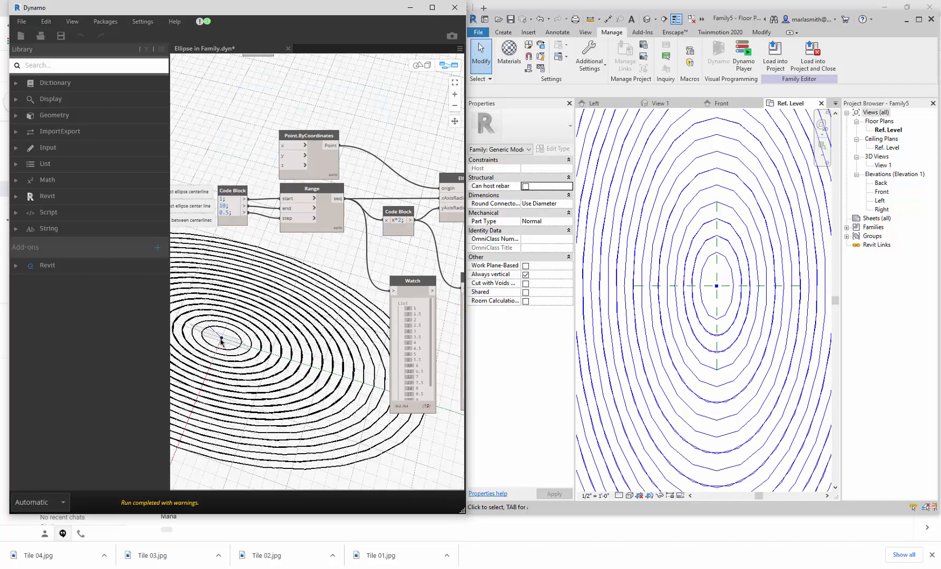
# - Examine how the centerline and spacing values feed the Range and Ellipse.ByOriginRadii nodes, comparing them with the ellipses in the Revit view
pyautogui.scroll(-2, 713, 251)
pyautogui.scroll(2, 711, 253)
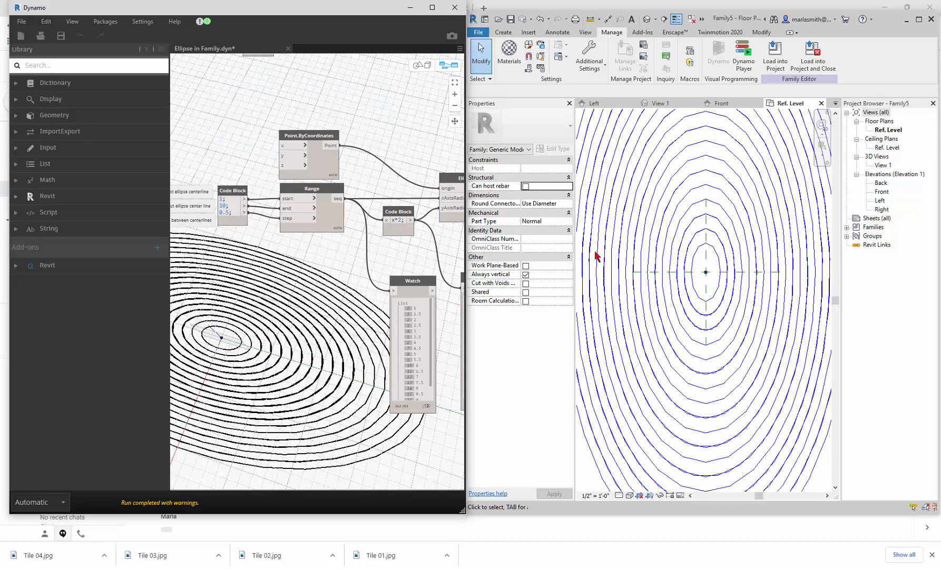
pyautogui.scroll(-3, 226, 195)
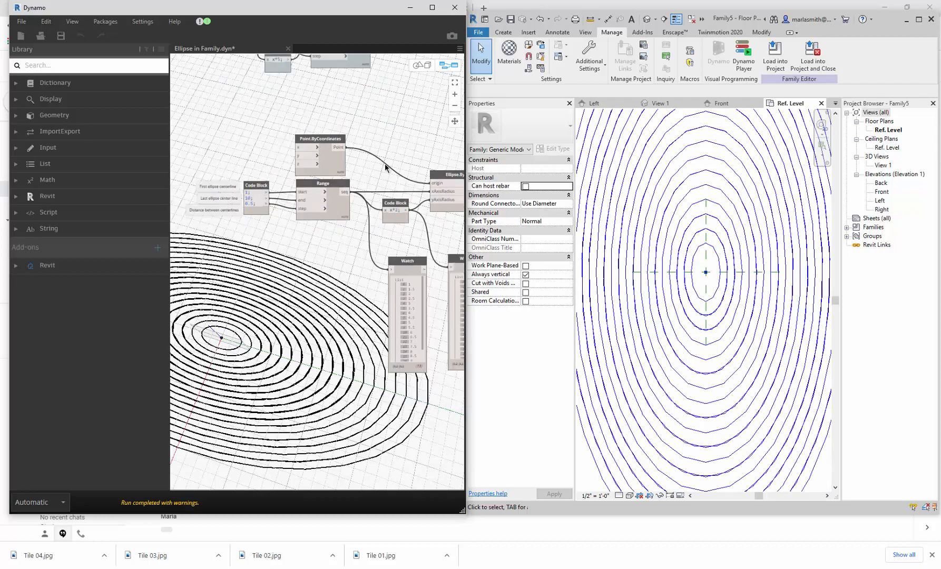
pyautogui.scroll(3, 276, 182)
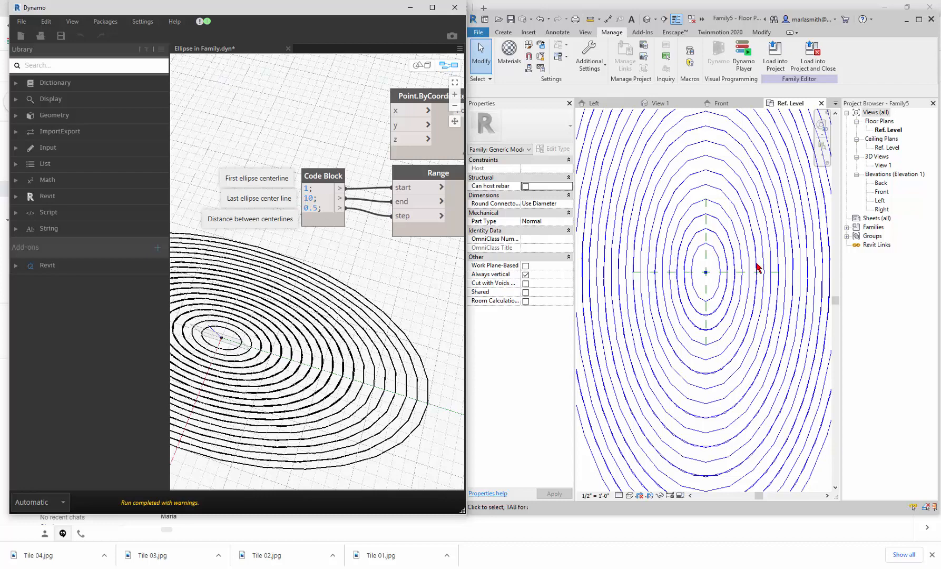
pyautogui.scroll(-2, 805, 266)
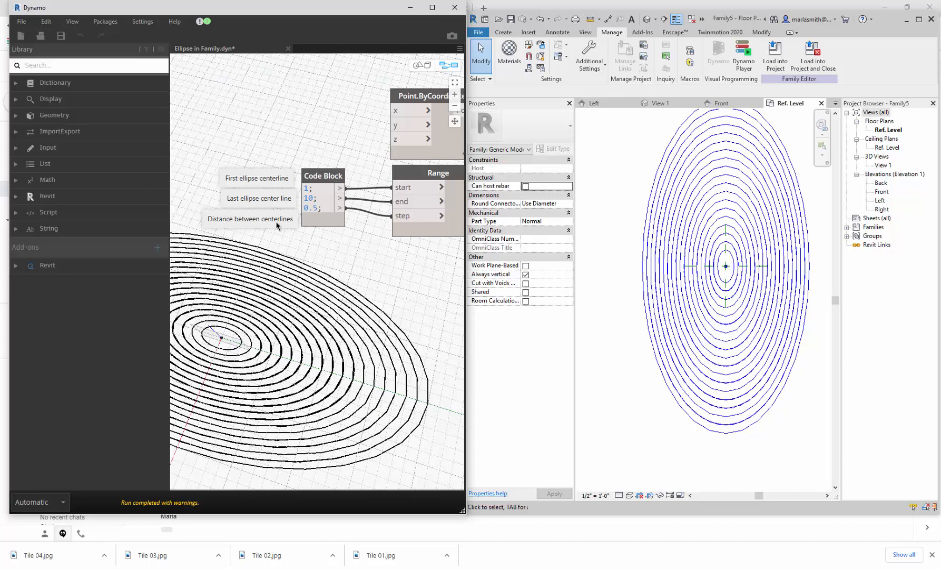
pyautogui.moveTo(312, 208)
pyautogui.scroll(-5, 251, 192)
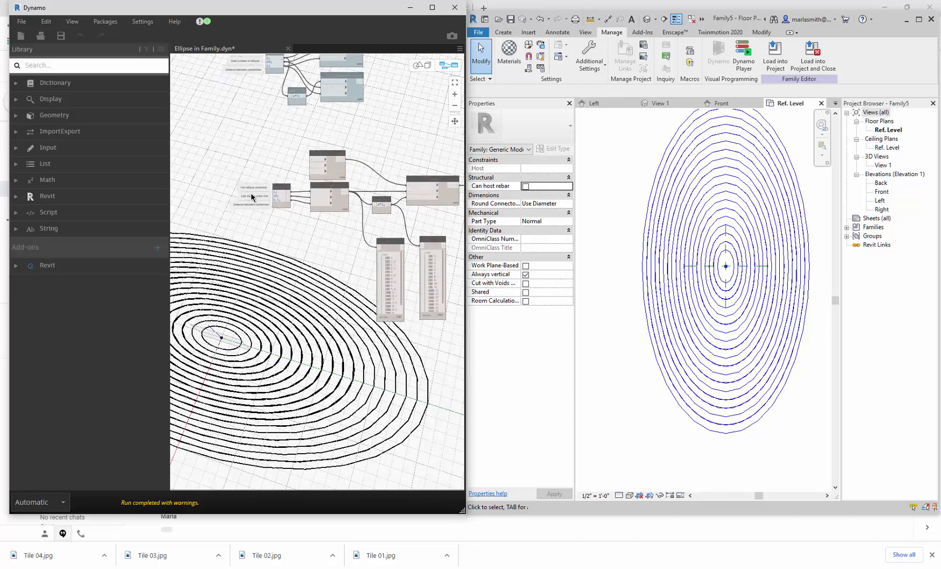
pyautogui.scroll(1, 405, 196)
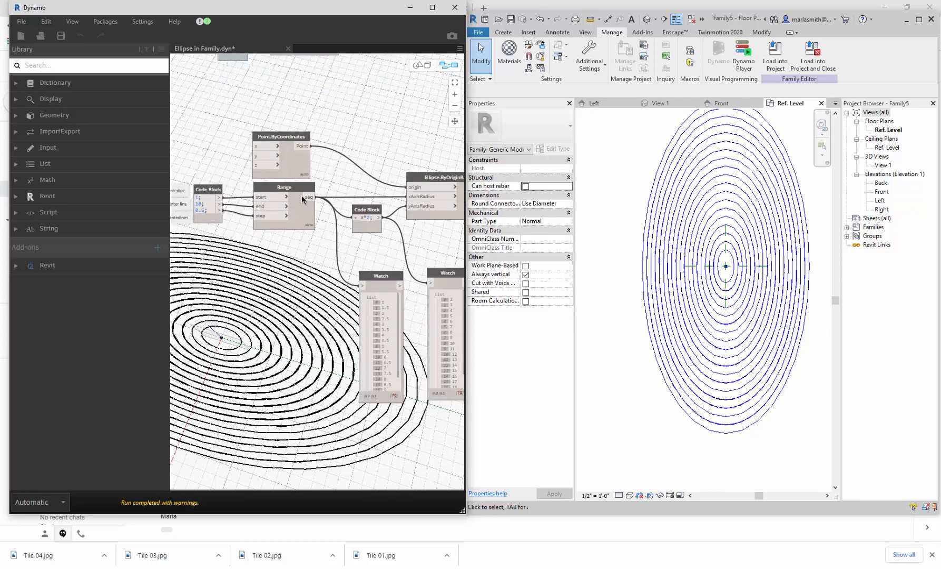
pyautogui.scroll(2, 347, 182)
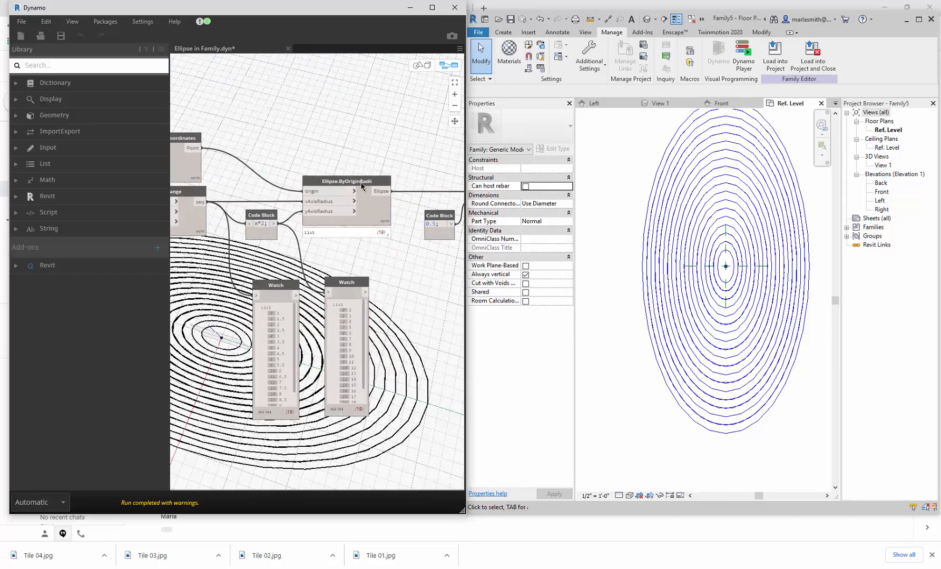
pyautogui.click(362, 185)
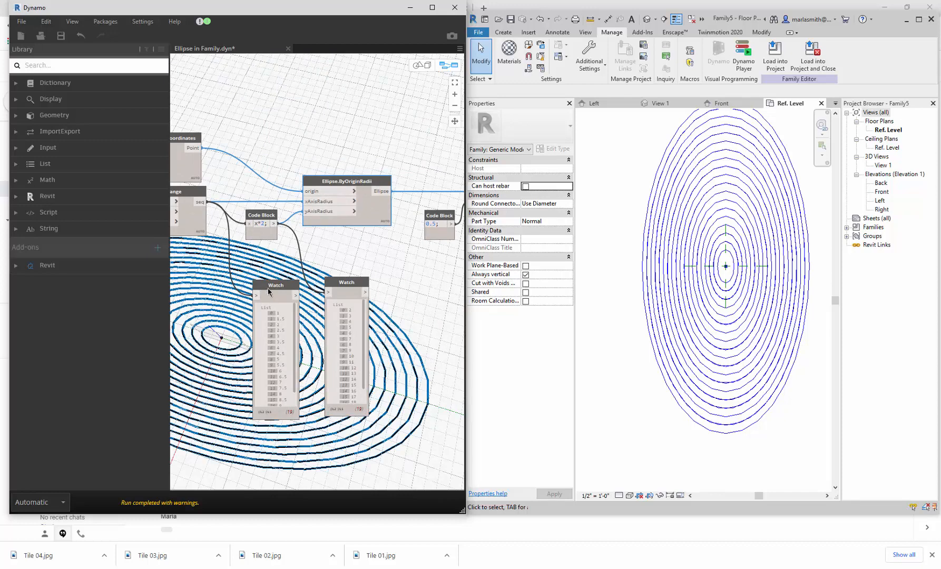
# - Set the code block that feeds the ellipse's yAxisRadius to x*3
pyautogui.scroll(-4, 391, 204)
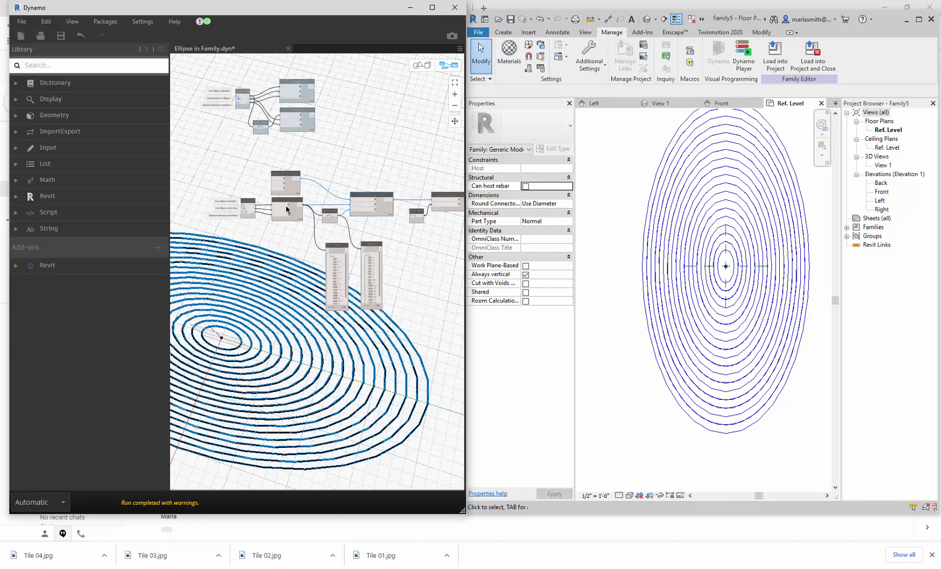
pyautogui.scroll(4, 271, 210)
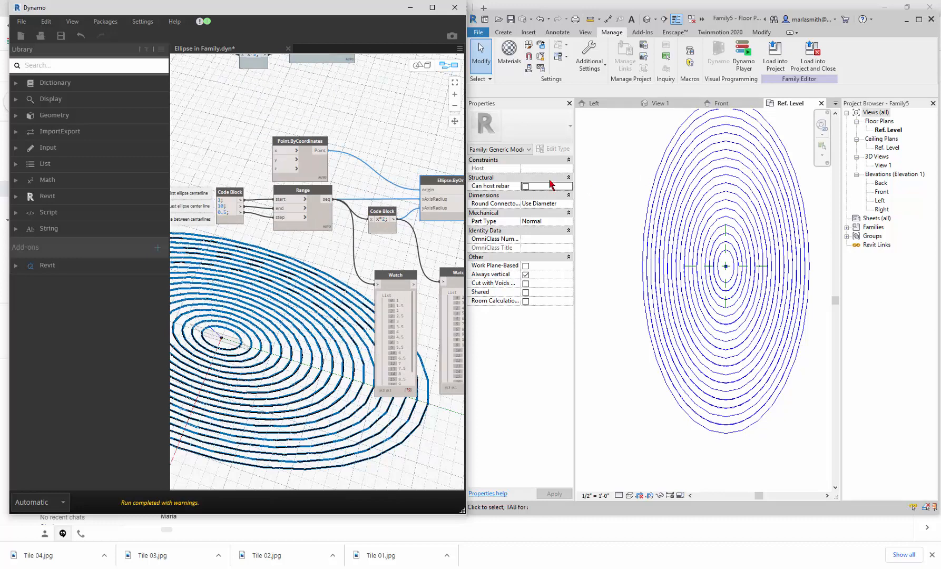
pyautogui.moveTo(386, 220)
pyautogui.scroll(-2, 723, 205)
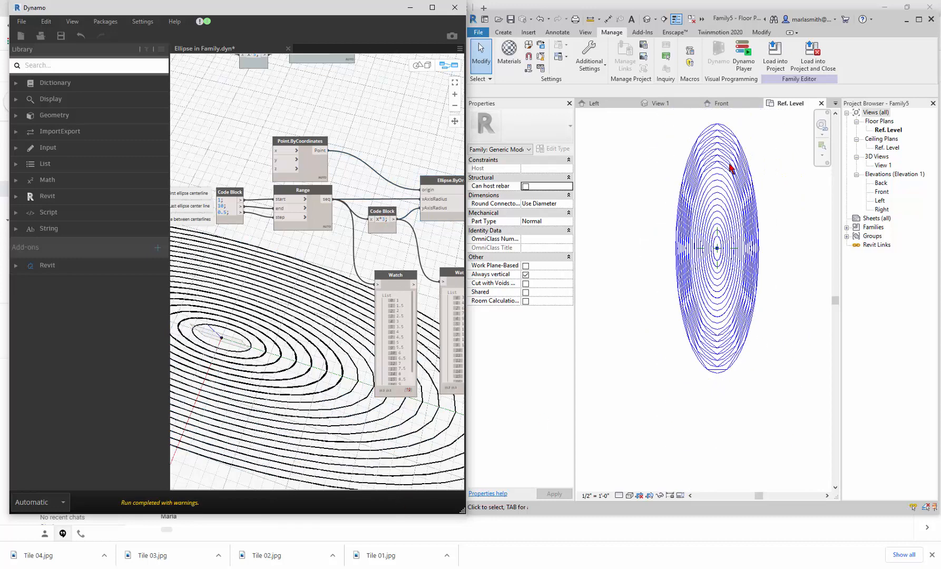
# - Restore the yAxisRadius code block's formula to x*2
pyautogui.scroll(5, 403, 216)
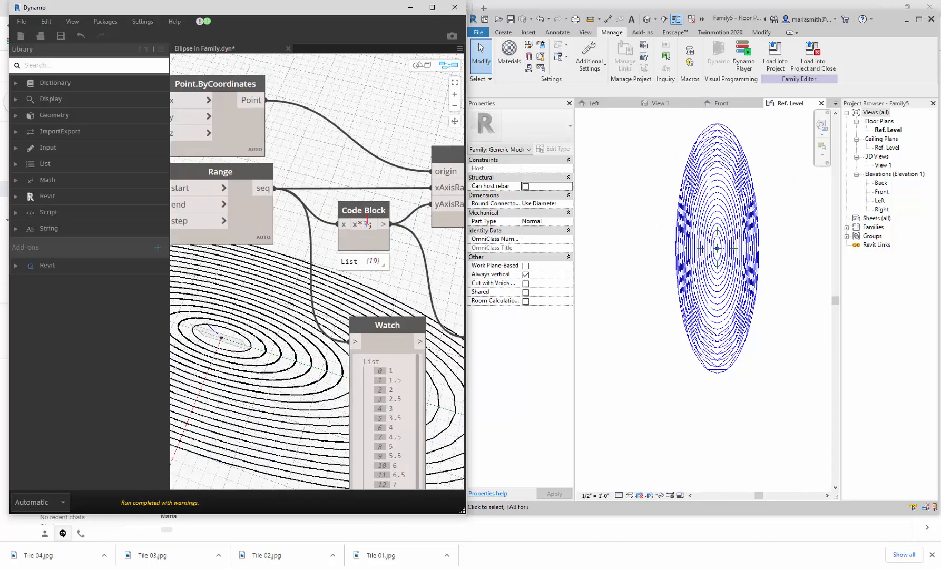
pyautogui.write('2')
pyautogui.press('Return')
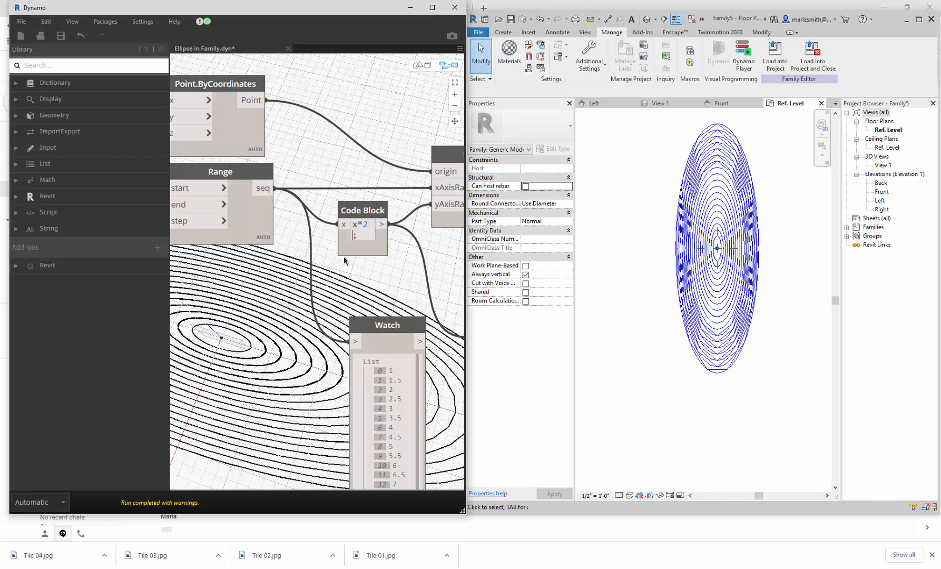
pyautogui.press('BackSpace')
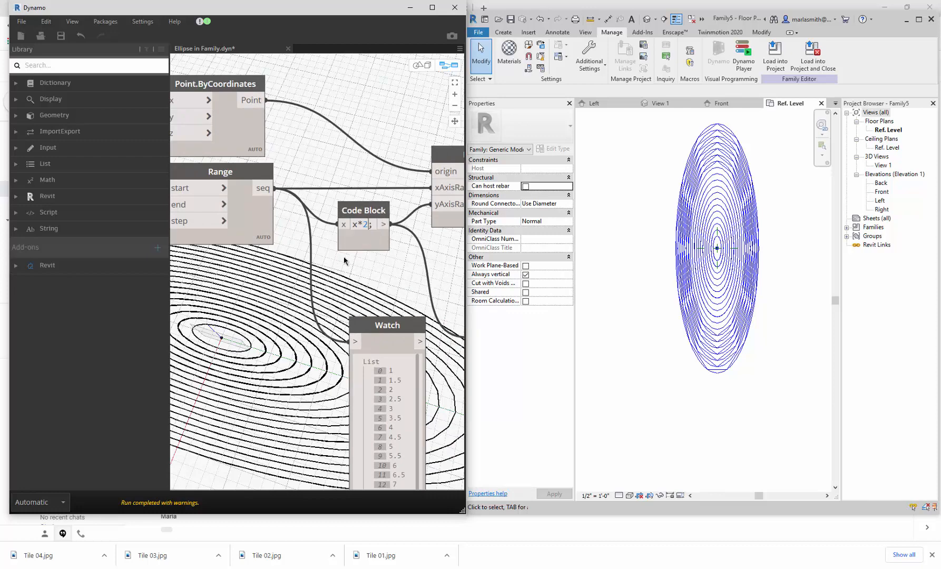
pyautogui.click(389, 265)
# - Examine the range inputs and follow the graph from Ellipse.ByOriginRadii through Curve.TrimByEndParameter to the Geometry.Mirror nodes
pyautogui.scroll(-5, 331, 192)
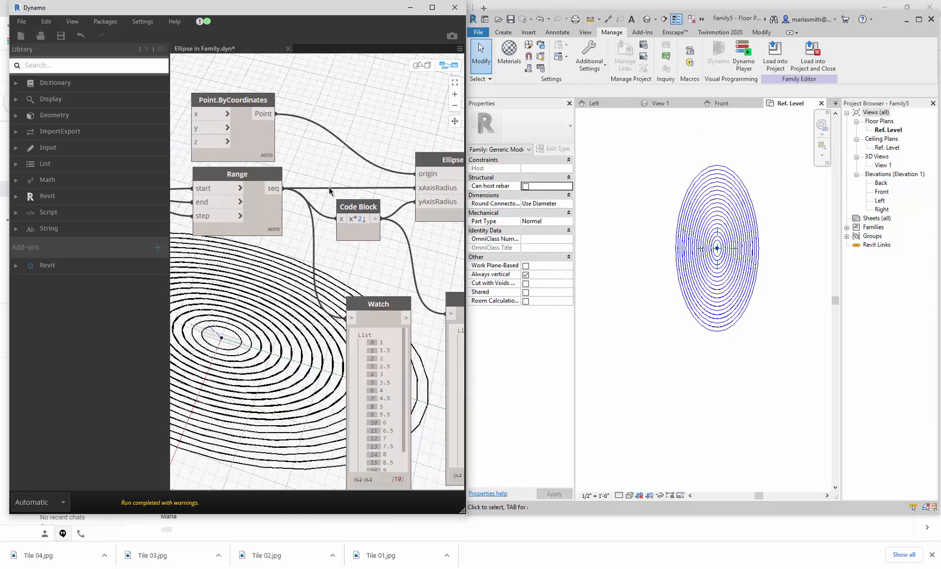
pyautogui.scroll(3, 195, 197)
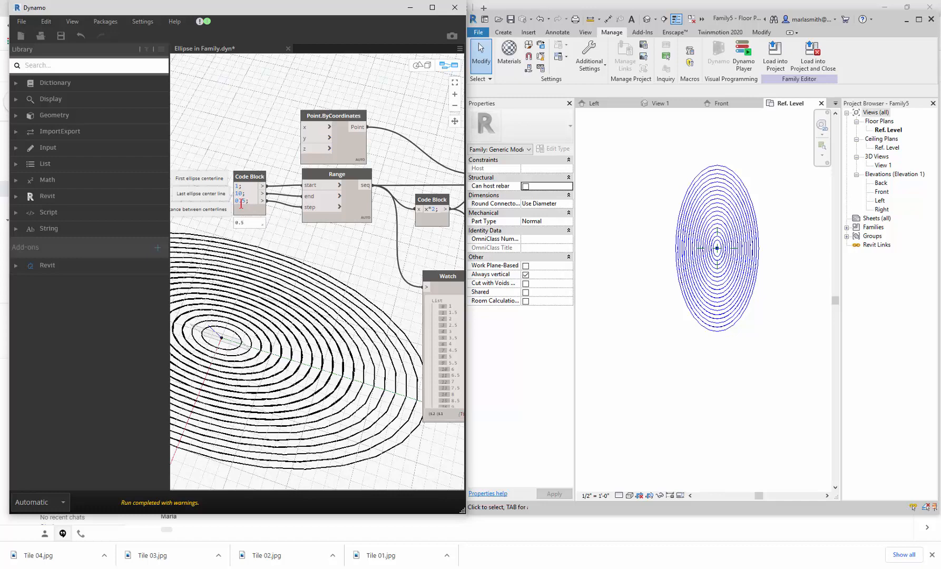
pyautogui.scroll(-1, 375, 132)
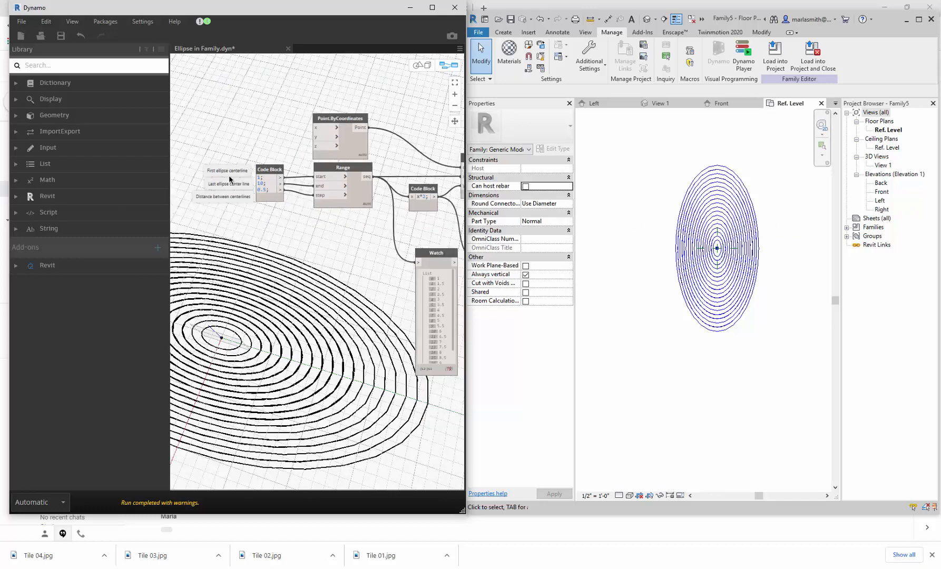
pyautogui.scroll(-3, 234, 166)
pyautogui.scroll(-2, 358, 172)
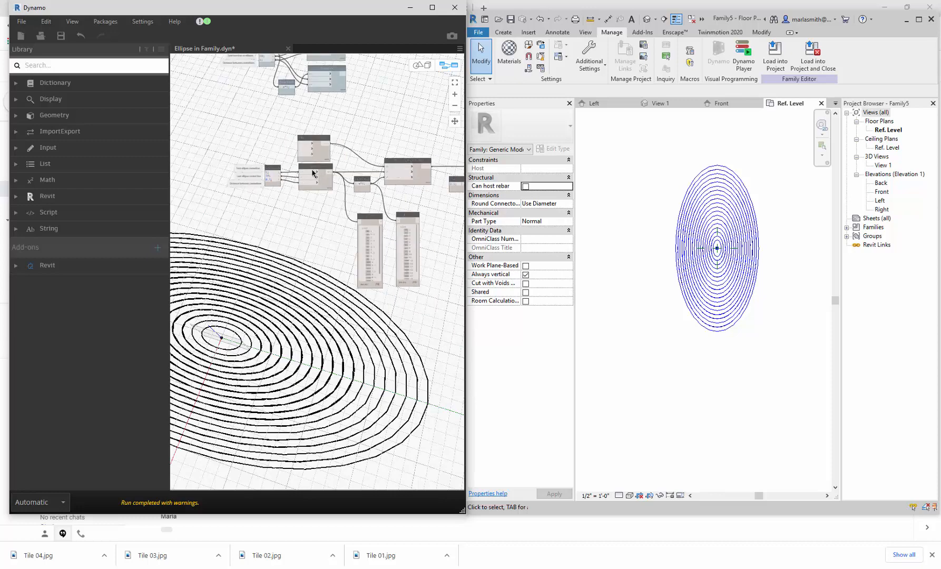
pyautogui.scroll(-2, 304, 176)
pyautogui.scroll(5, 347, 169)
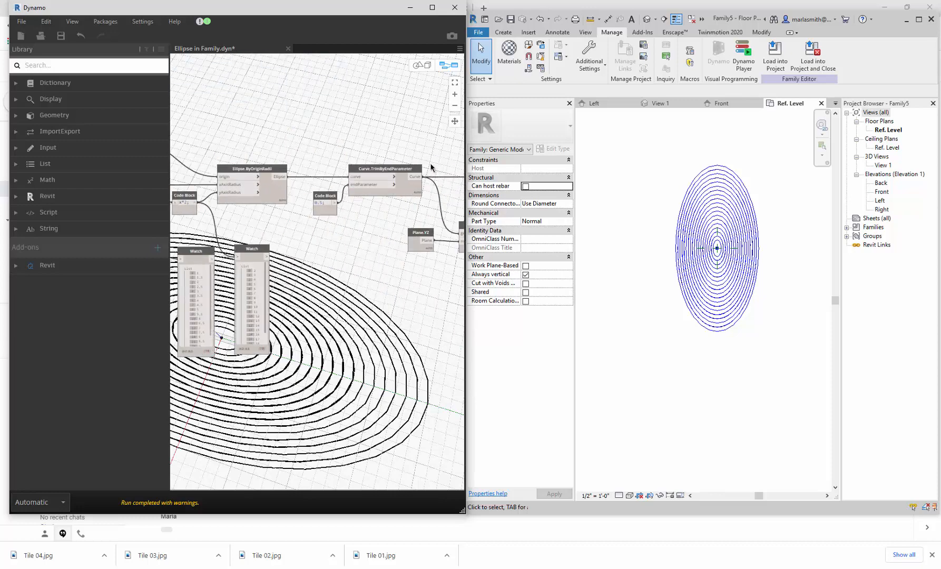
pyautogui.scroll(2, 431, 167)
pyautogui.scroll(-3, 213, 185)
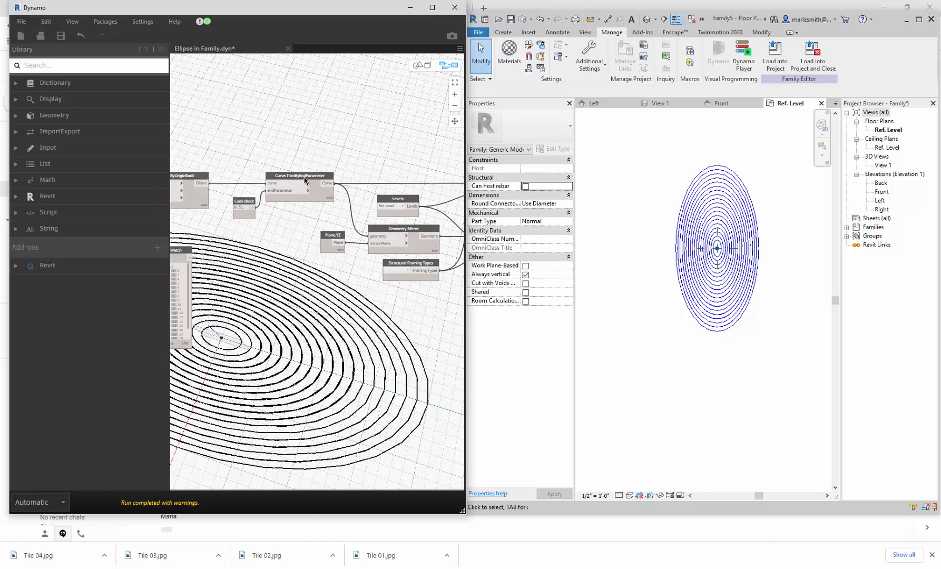
pyautogui.scroll(-5, 314, 171)
pyautogui.scroll(5, 244, 176)
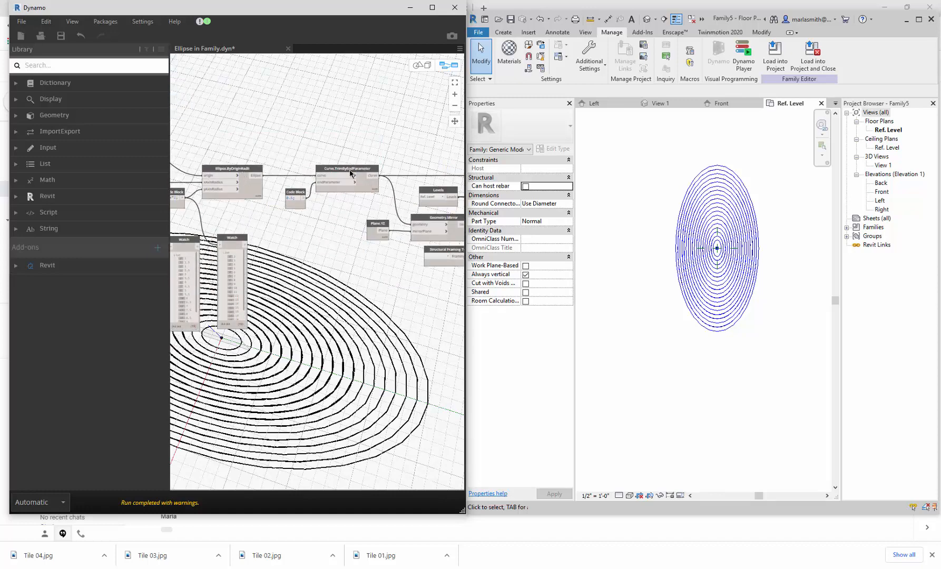
# - Examine which ellipse halves the Curve.TrimByEndParameter and Geometry.Mirror nodes produce and how they feed the StructuralFraming.BeamByCurve nodes
pyautogui.click(350, 172)
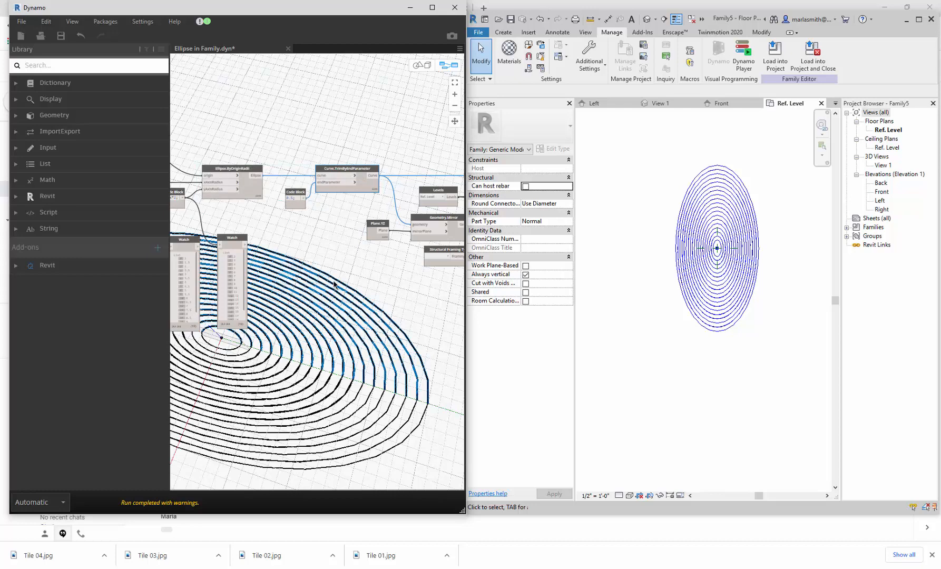
pyautogui.click(330, 237)
pyautogui.scroll(4, 295, 179)
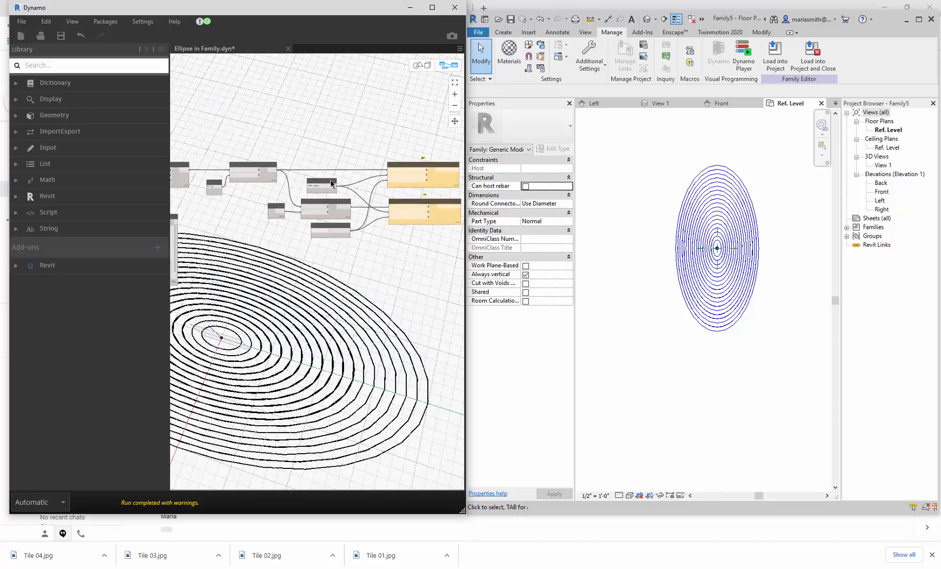
pyautogui.scroll(3, 325, 188)
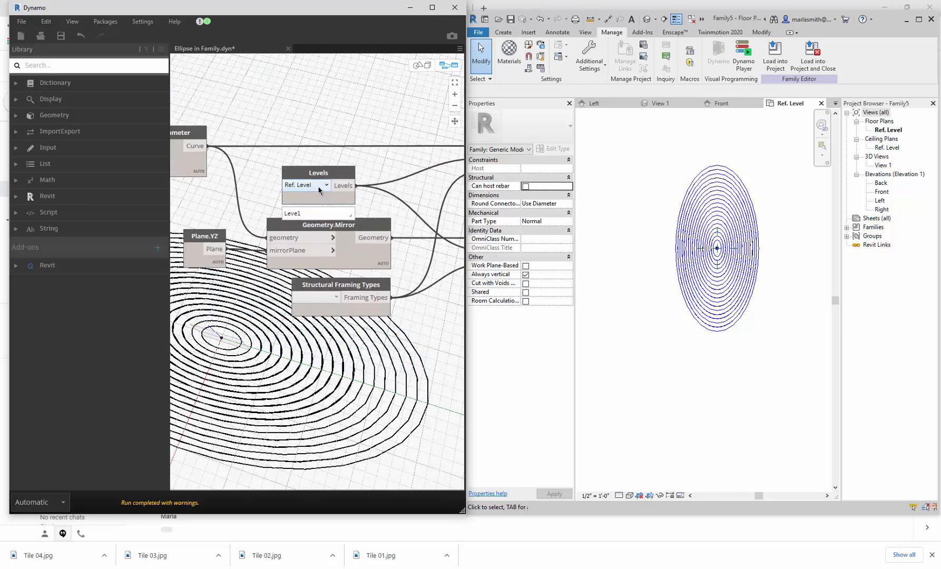
pyautogui.click(340, 235)
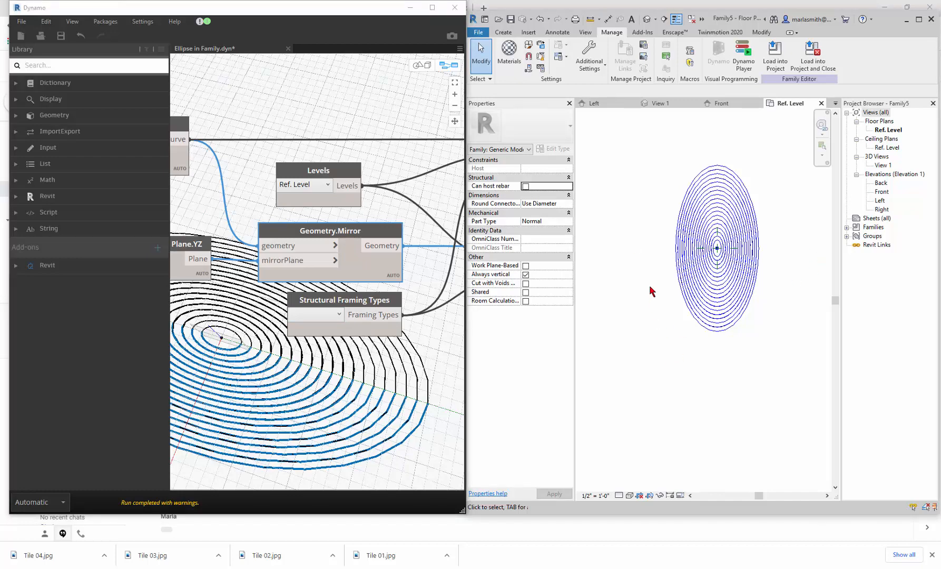
pyautogui.scroll(-3, 385, 220)
pyautogui.scroll(2, 385, 220)
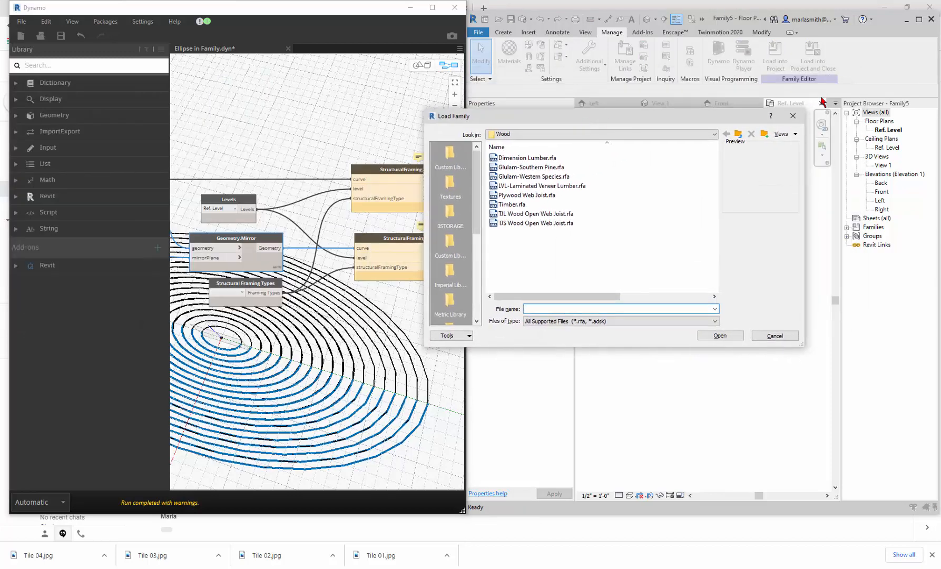
# - Load the 2x6 type of Dimension Lumber.rfa from the Structural Framing Wood library folder into the Revit family
pyautogui.click(793, 118)
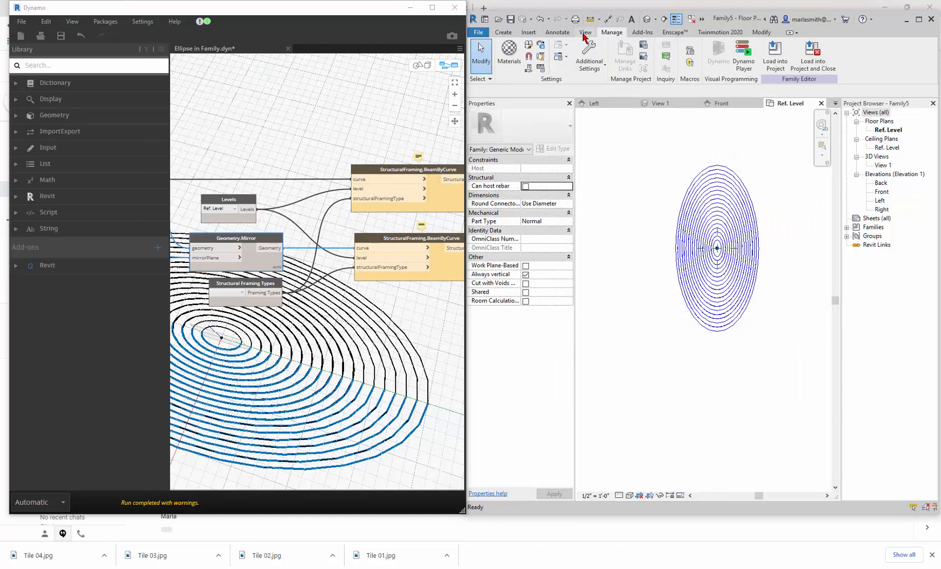
pyautogui.scroll(3, 582, 63)
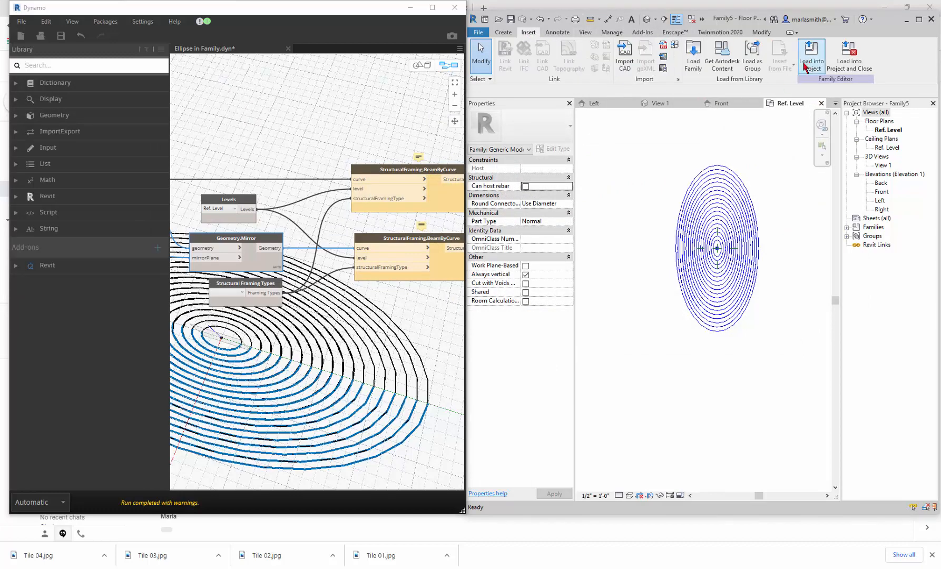
pyautogui.click(693, 60)
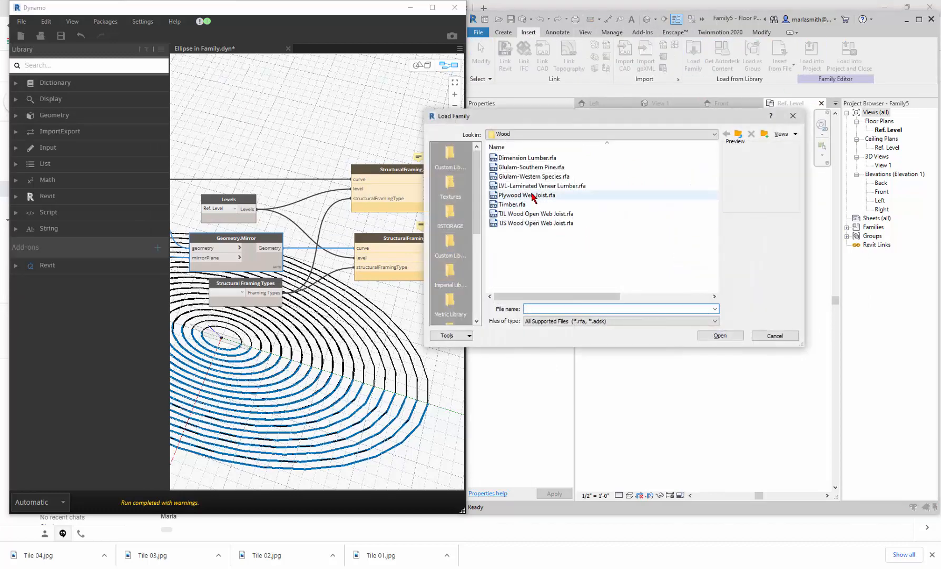
pyautogui.click(714, 133)
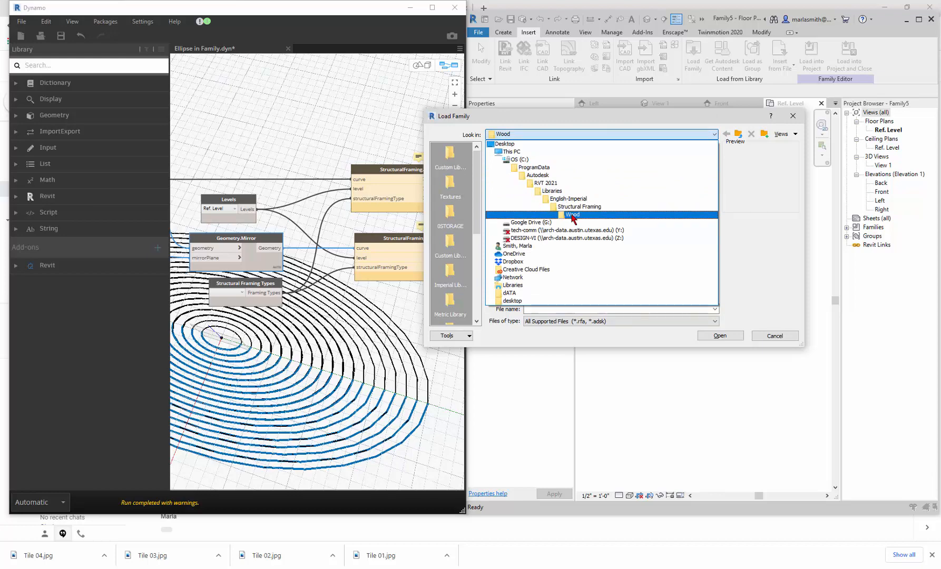
pyautogui.click(572, 215)
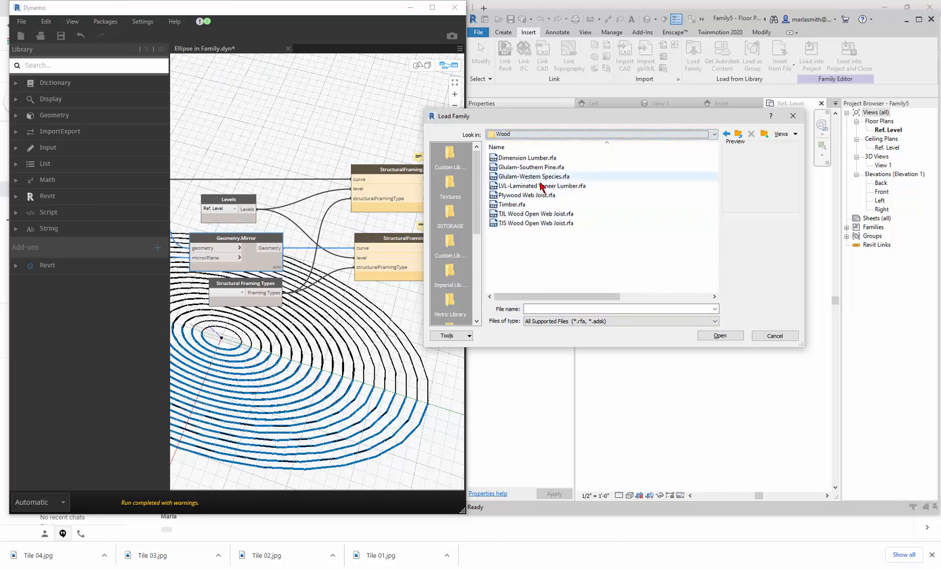
pyautogui.doubleClick(522, 160)
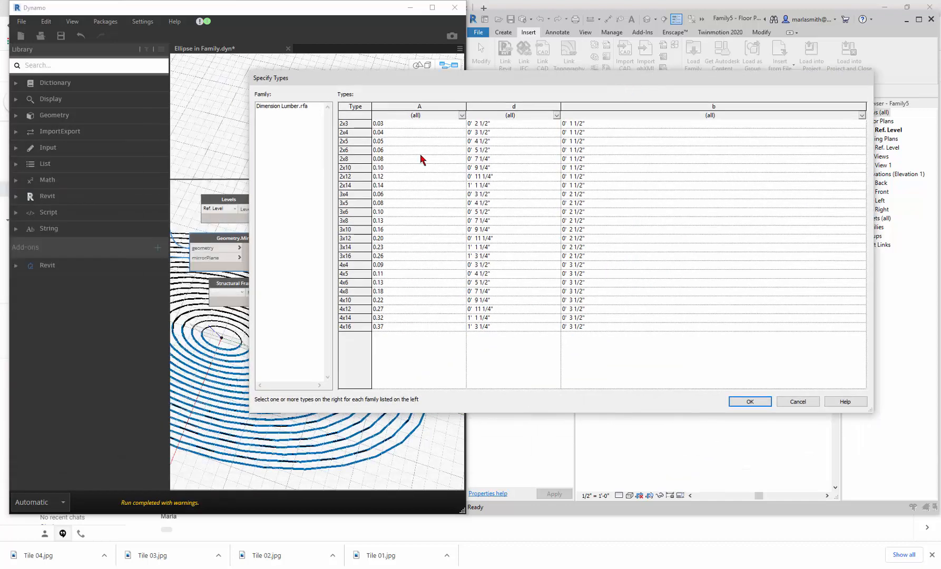
pyautogui.click(345, 151)
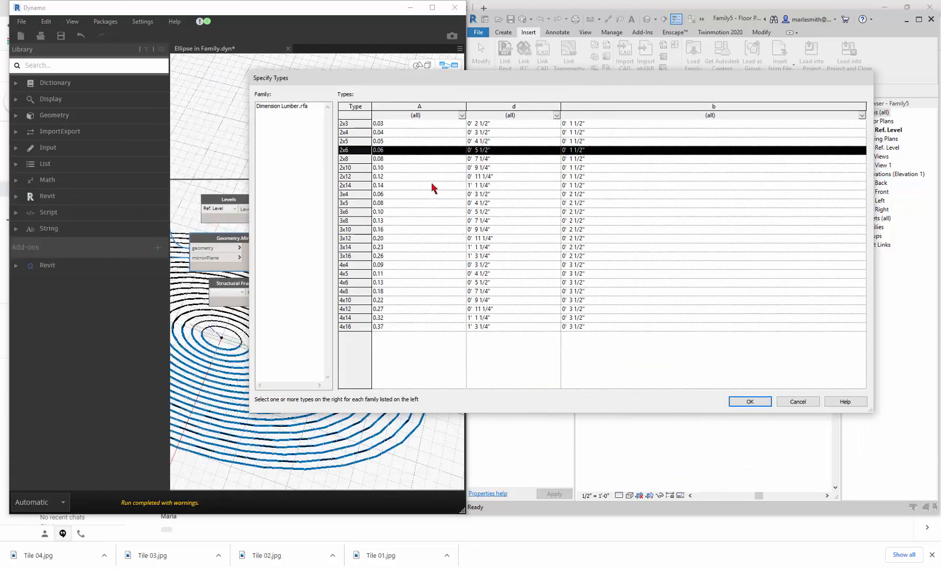
pyautogui.click(749, 401)
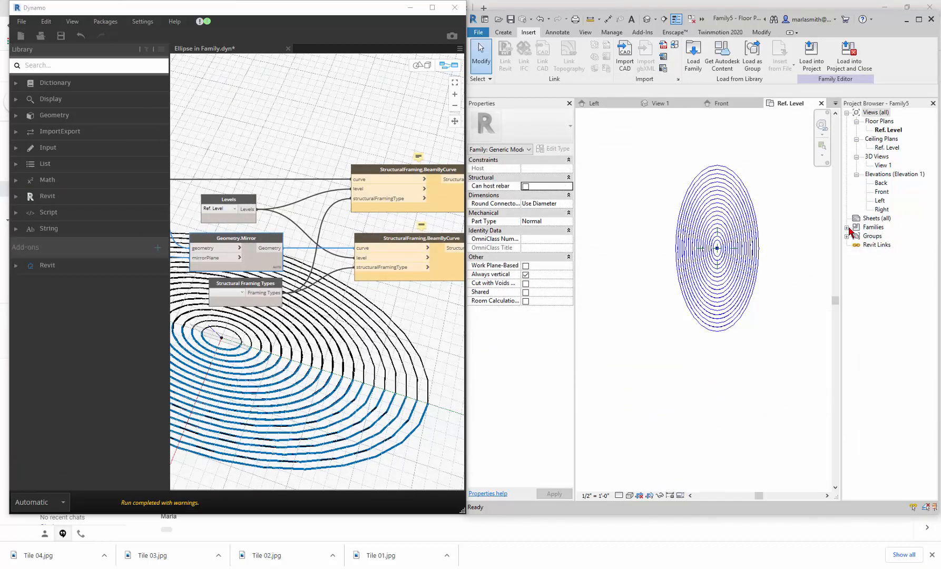
# - Check the Structural Framing families in the Revit project for Dimension Lumber
pyautogui.click(847, 227)
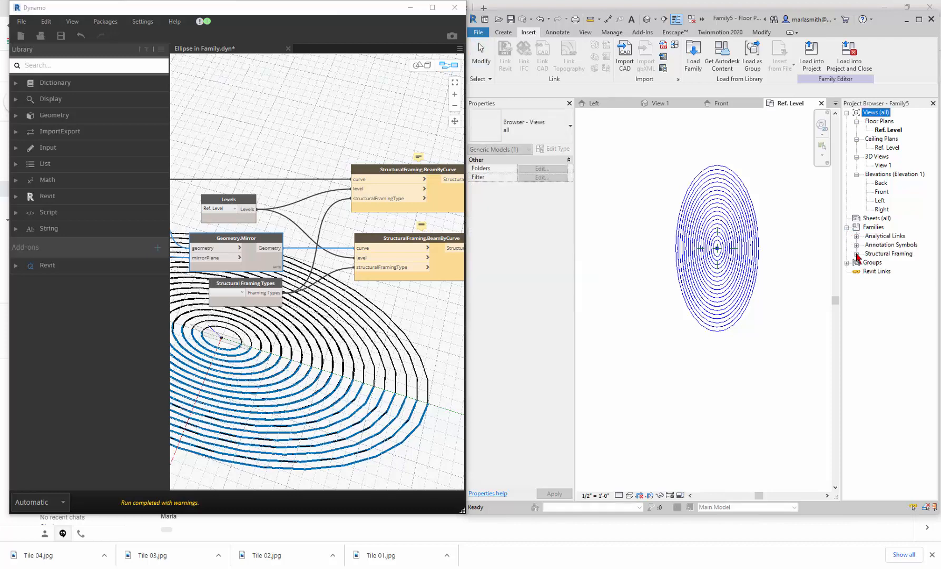
pyautogui.click(857, 254)
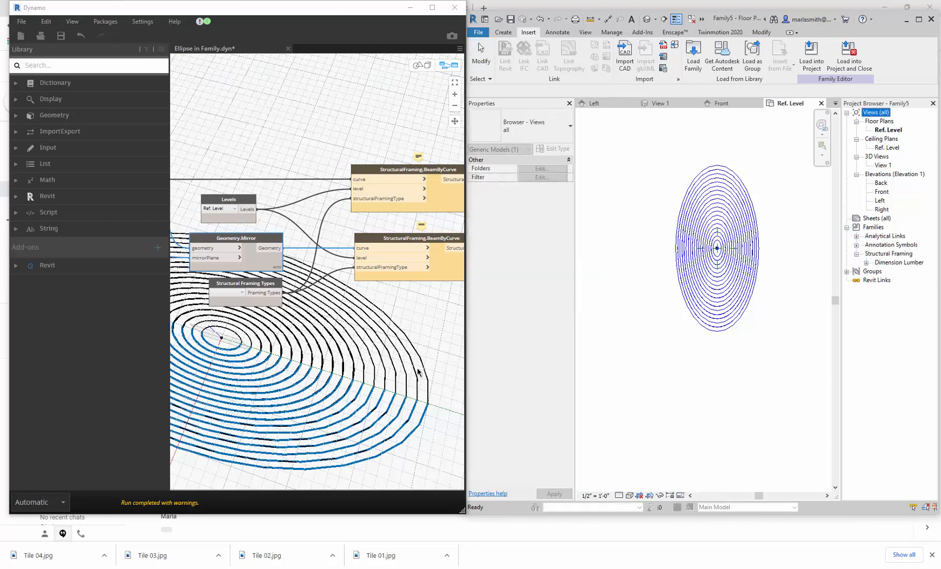
pyautogui.click(428, 323)
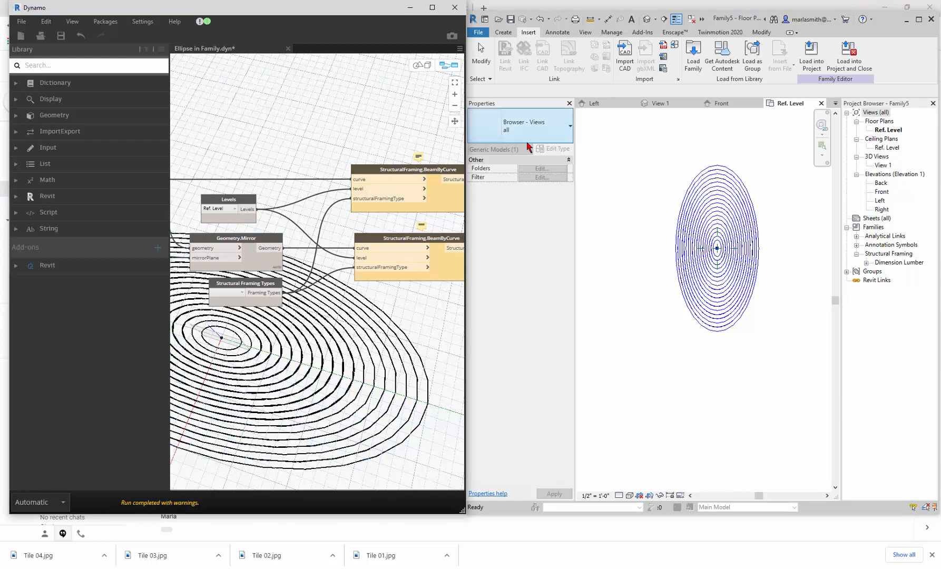
# - Open the default 3D view in Revit and set Dynamo's Structural Framing Types node to 2x6
pyautogui.click(646, 21)
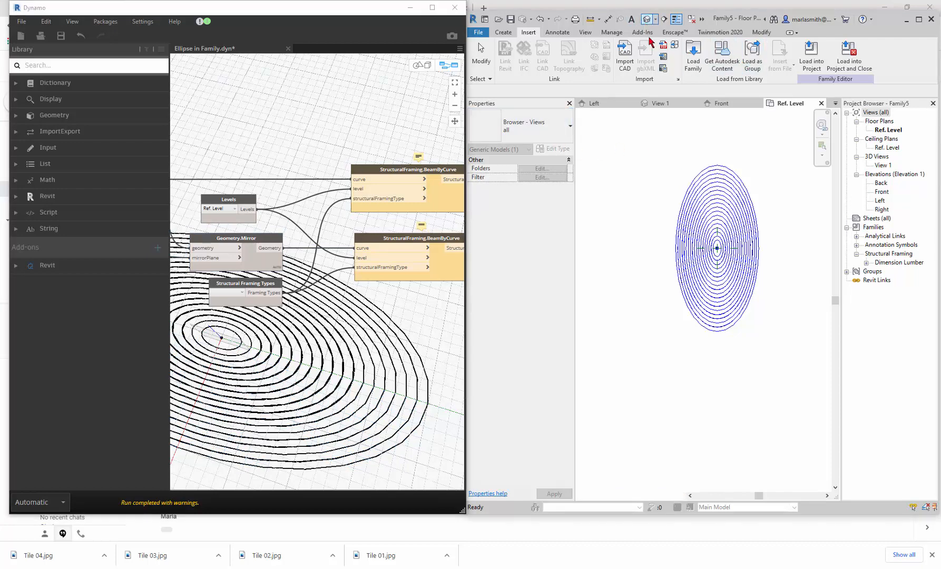
pyautogui.click(305, 134)
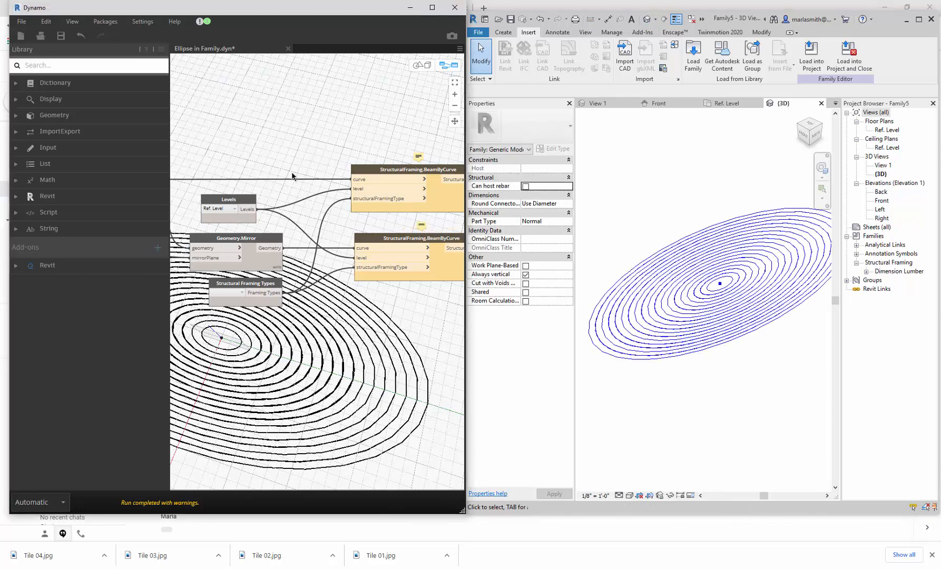
pyautogui.click(243, 296)
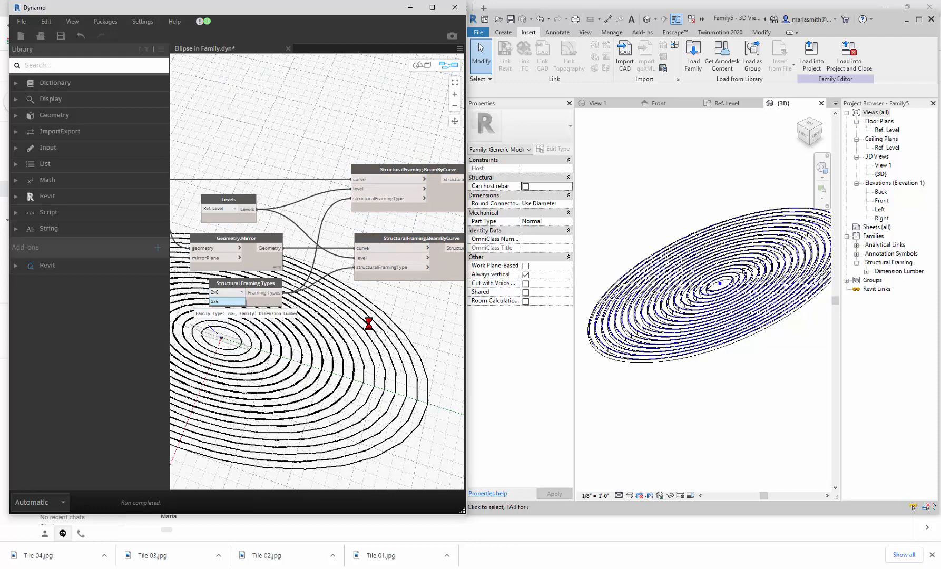
# - Set the Revit 3D view's visual style to Shaded and inspect the elliptical beams from above
pyautogui.keyDown('shift'); pyautogui.moveTo(676, 404); pyautogui.dragTo(656, 481, button='middle'); pyautogui.keyUp('shift')
pyautogui.click(630, 495)
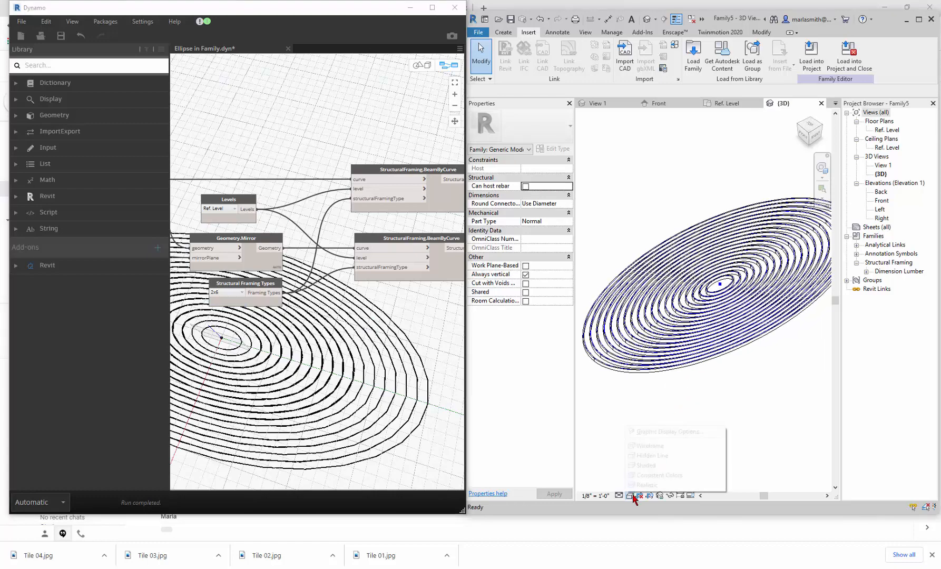
pyautogui.click(648, 465)
pyautogui.keyDown('shift'); pyautogui.moveTo(694, 374); pyautogui.dragTo(798, 336, button='middle'); pyautogui.keyUp('shift')
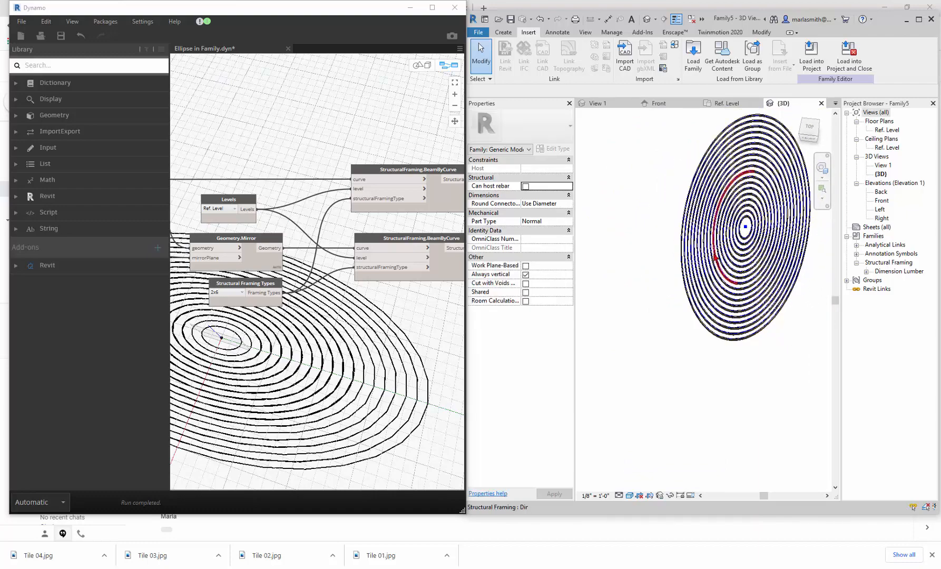
pyautogui.scroll(-3, 688, 219)
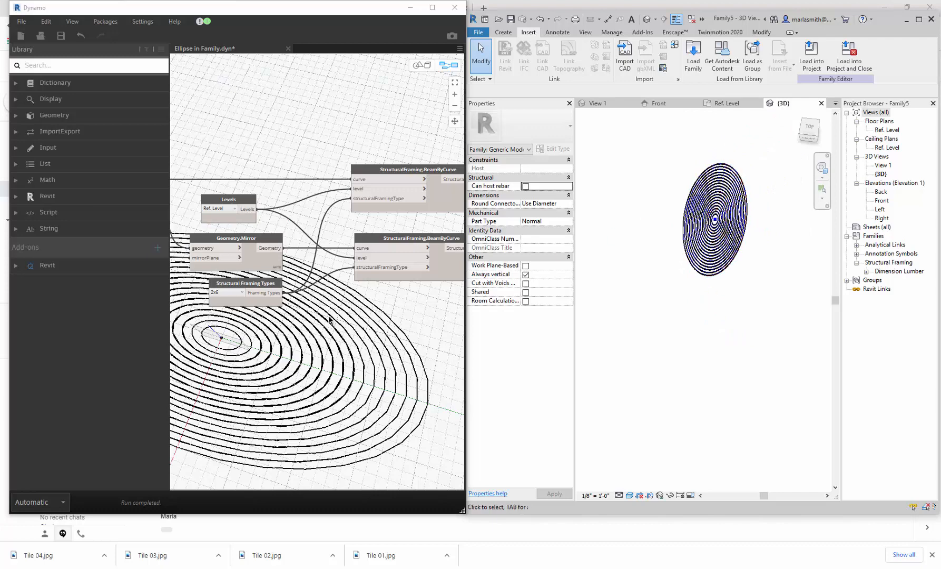
pyautogui.scroll(-3, 400, 294)
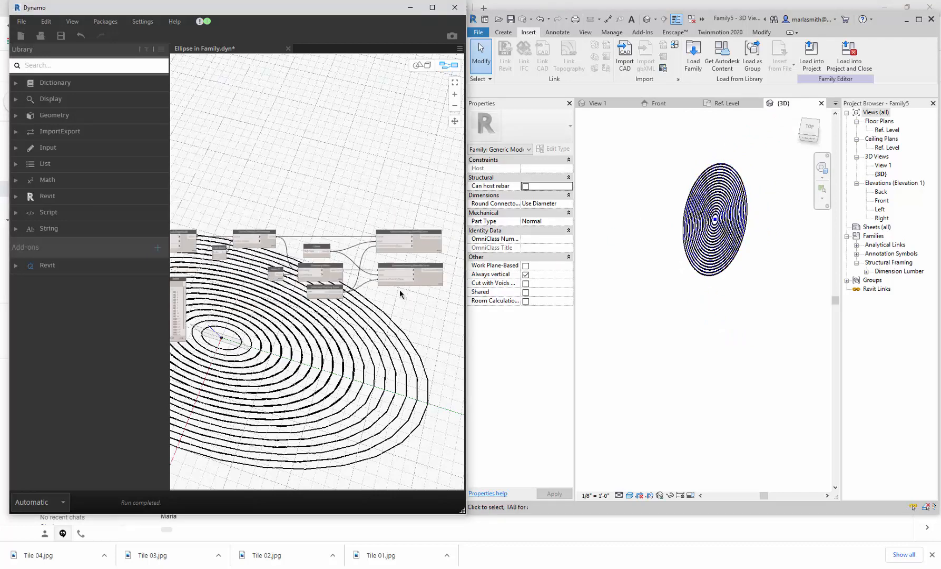